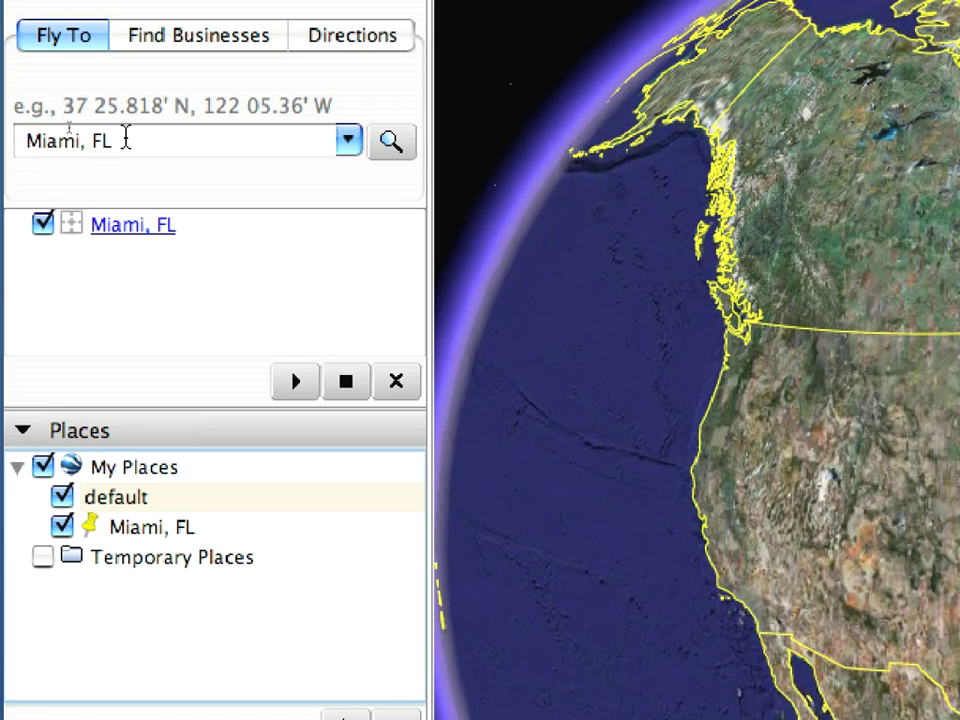
# - Focus the Google Earth location search to head for the saved Miami, FL place
pyautogui.click(92, 144)
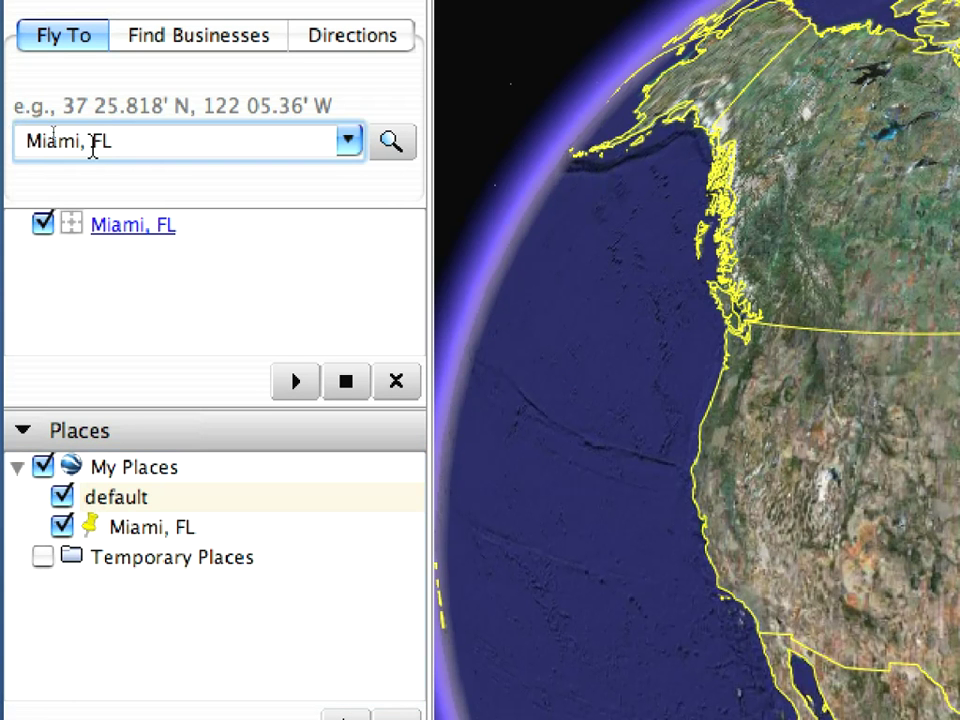
# - Play the tour to the saved Miami, FL placemark and stop it over downtown Miami
pyautogui.click(170, 533)
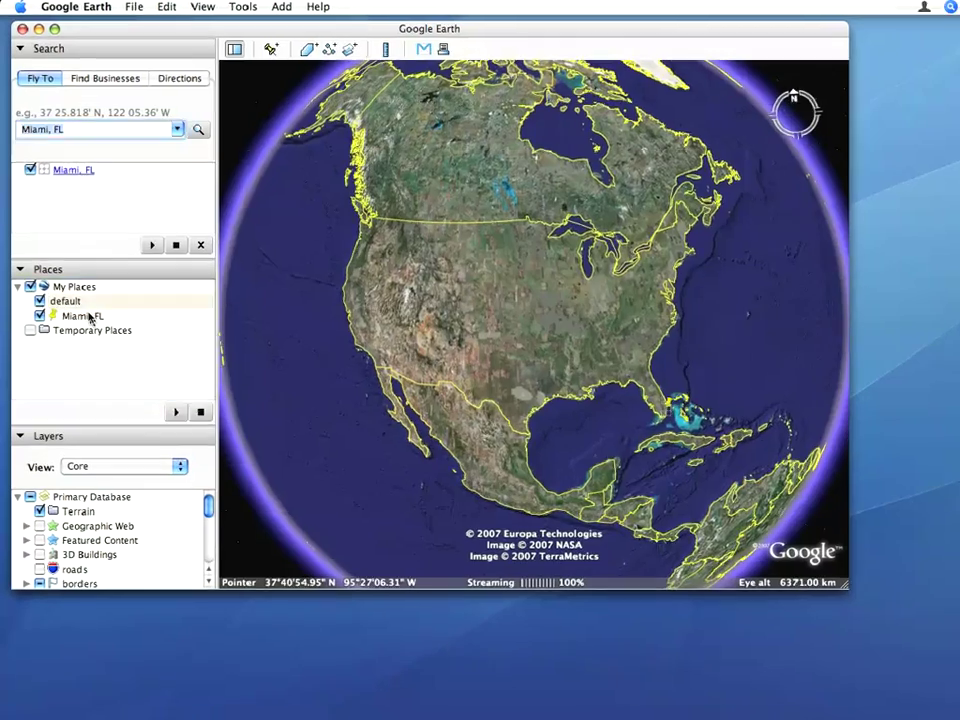
pyautogui.click(346, 716)
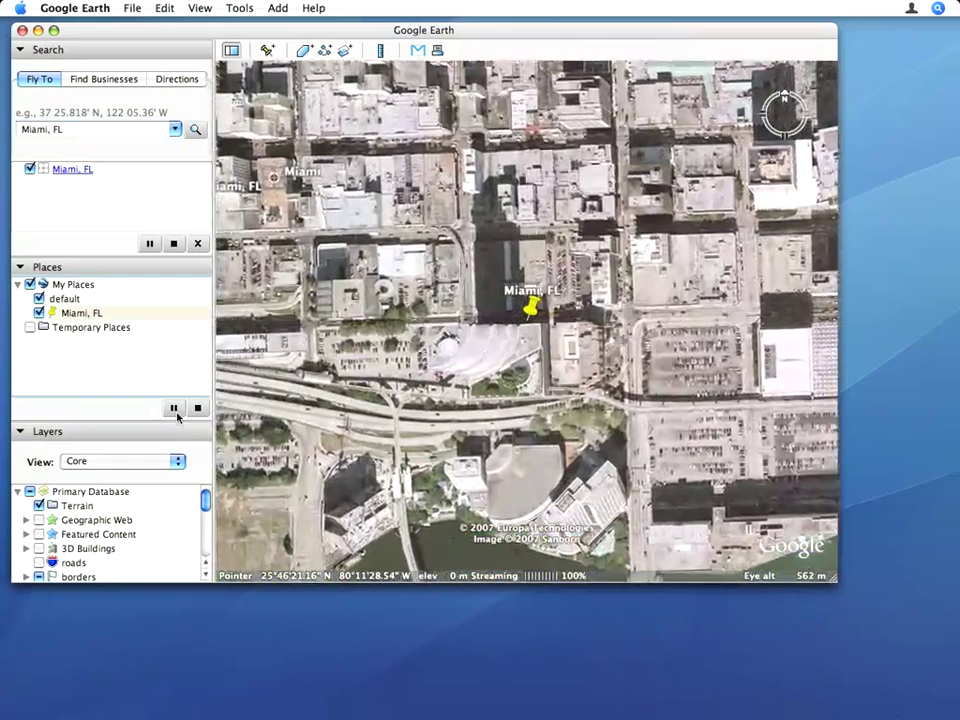
pyautogui.click(176, 409)
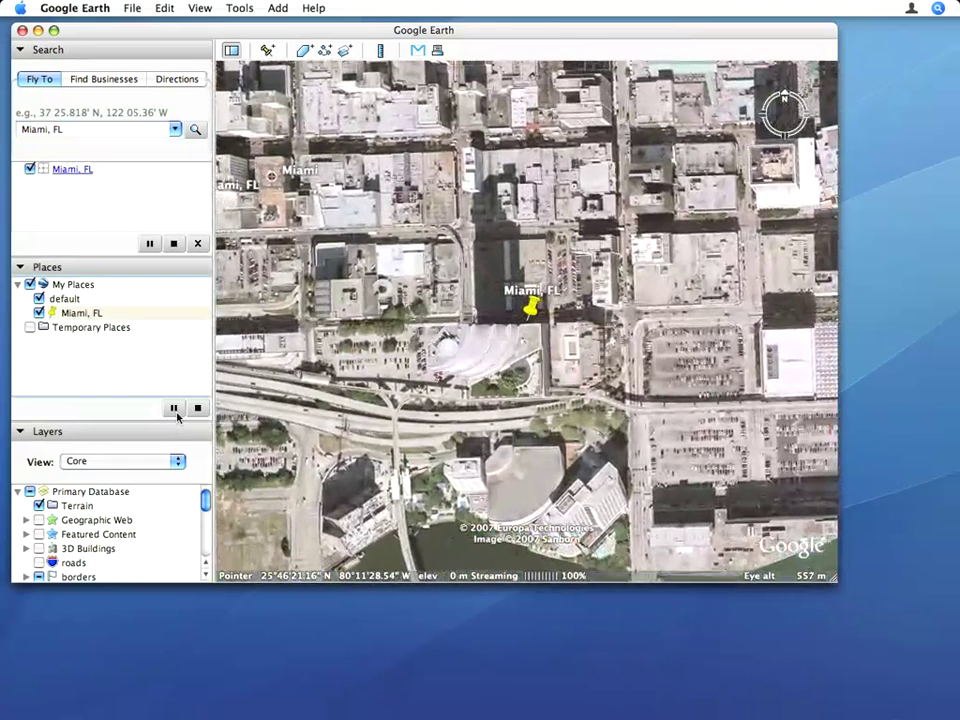
pyautogui.click(133, 8)
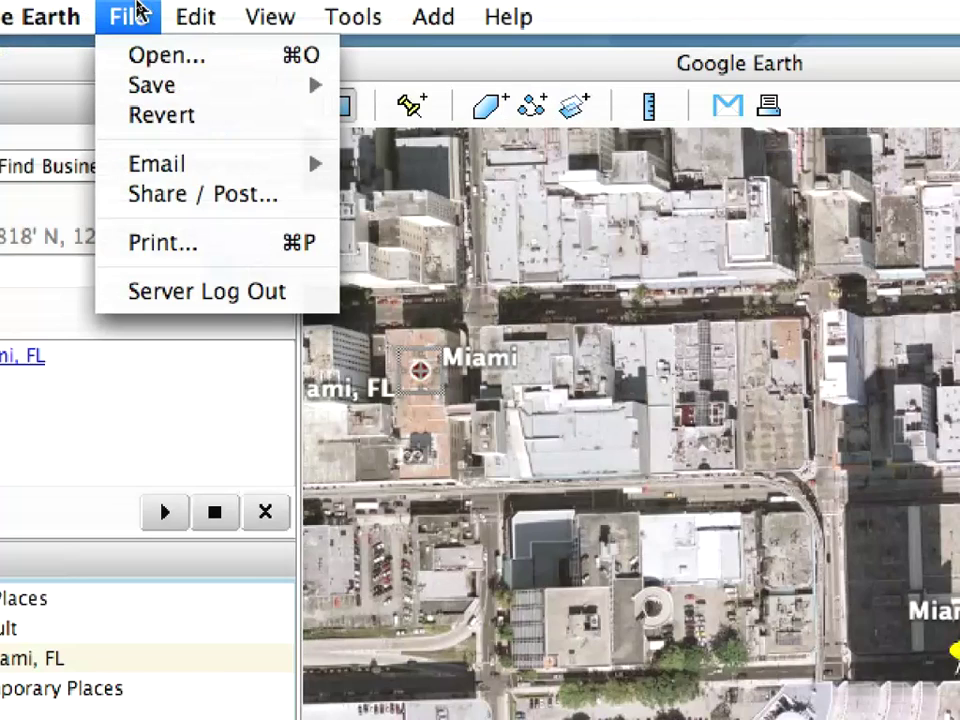
# - Export the current aerial view with Save Image as Miami.jpg in Chapter-10
pyautogui.moveTo(164, 45)
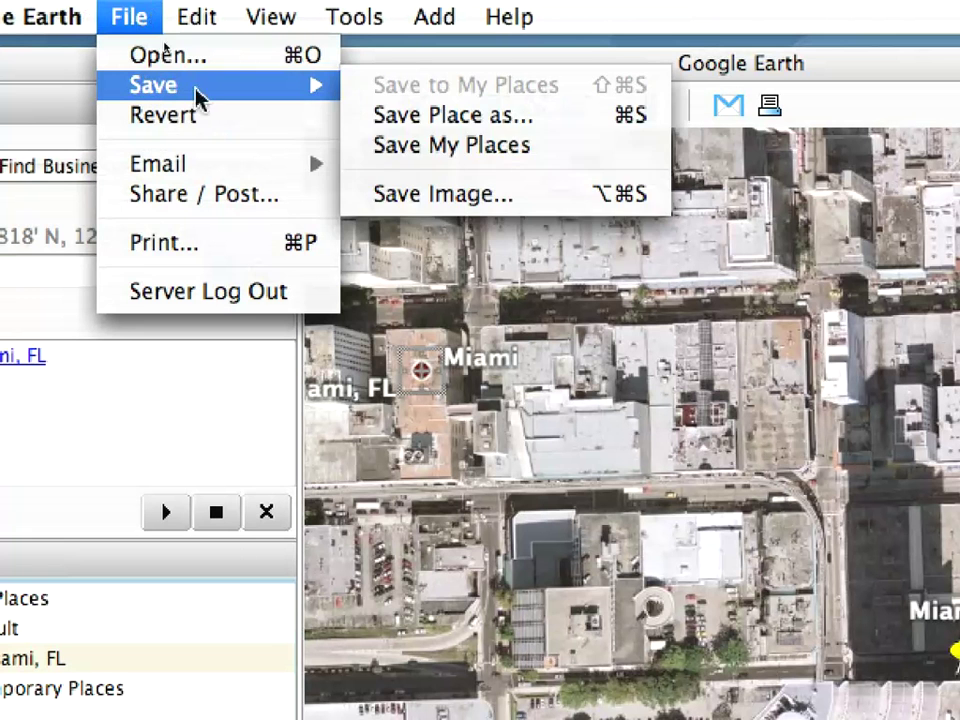
pyautogui.click(470, 198)
pyautogui.write('Miami.jpg')
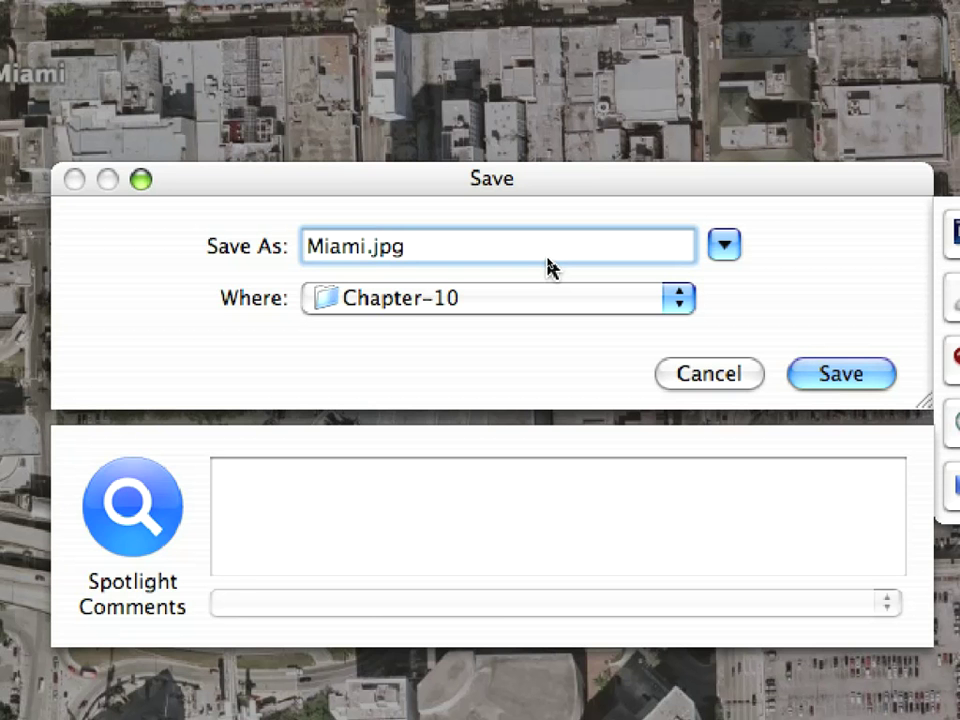
pyautogui.click(842, 375)
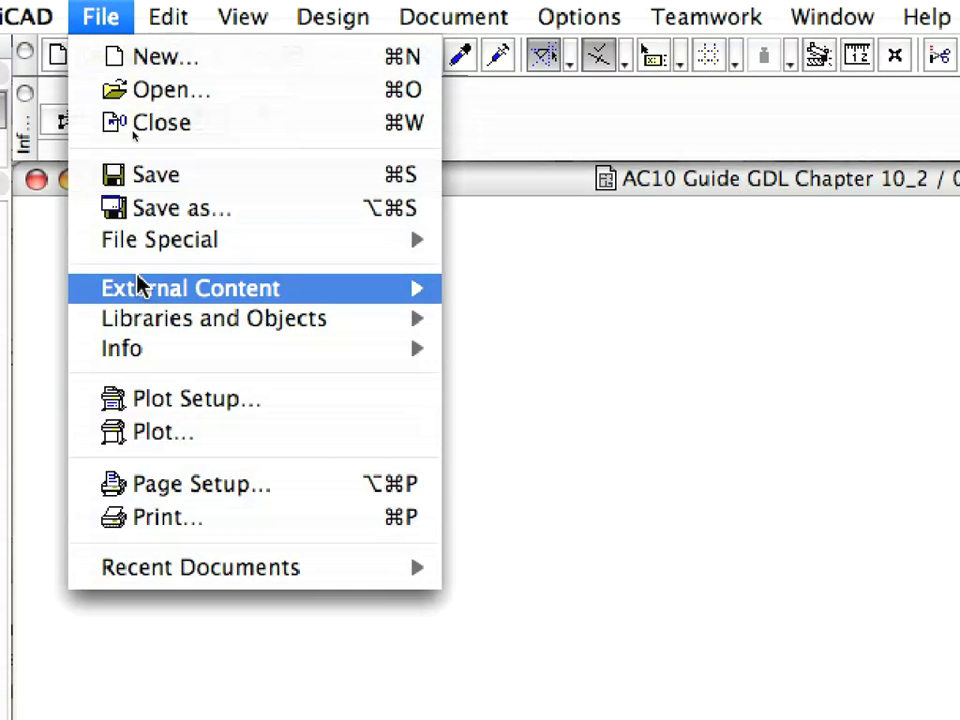
# - Go to File > External Content in ArchiCAD to place the Miami.jpg image
pyautogui.moveTo(137, 287)
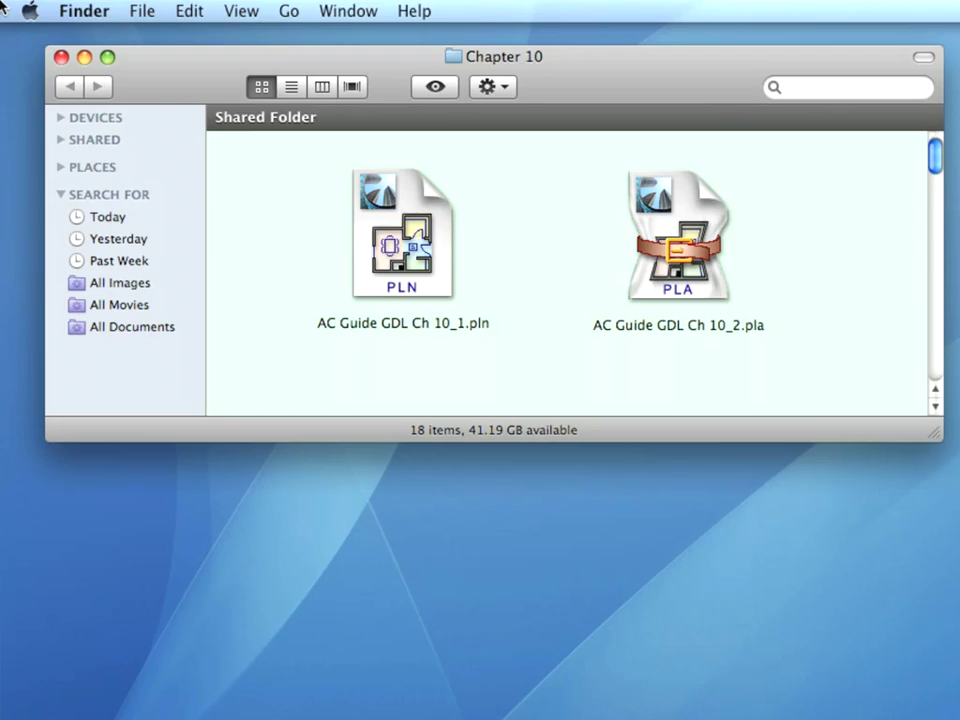
# - Open the AC Guide GDL Ch 10_2.pla archive from Finder, keeping 'Read elements directly from archive'
pyautogui.click(665, 240)
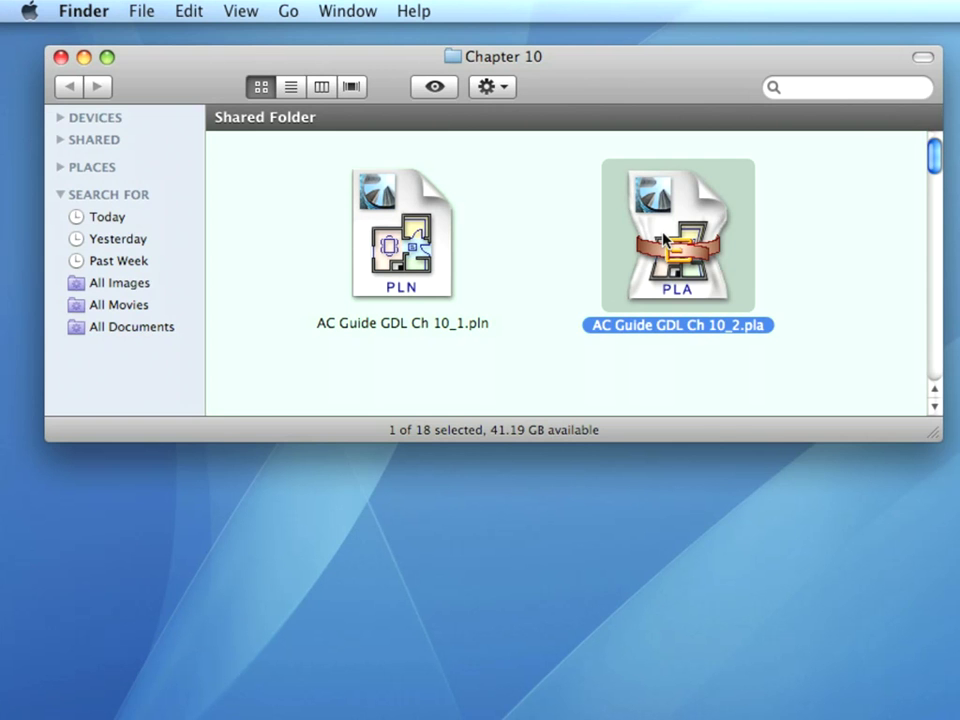
pyautogui.doubleClick(665, 240)
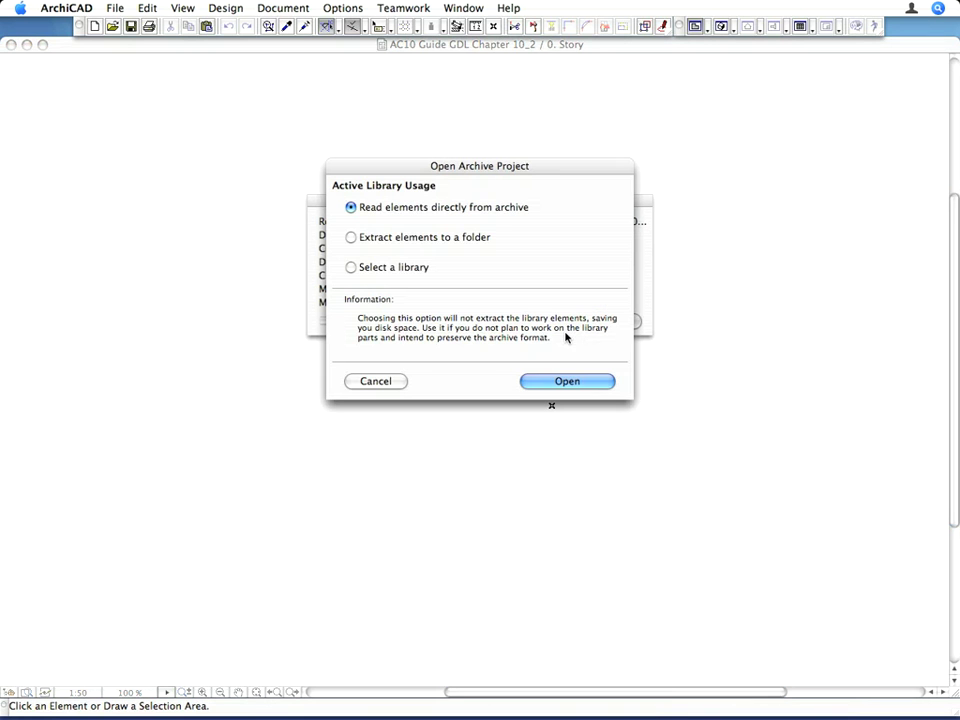
pyautogui.click(567, 381)
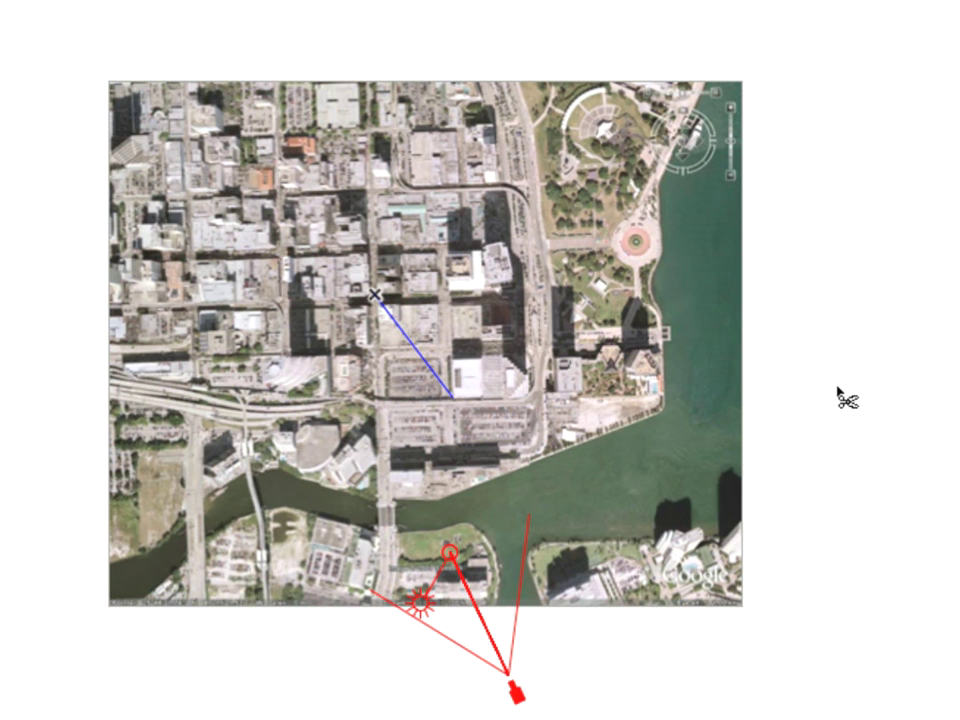
# - Select the reference line on the Miami map and drag its endpoint to a new position
pyautogui.click(456, 405)
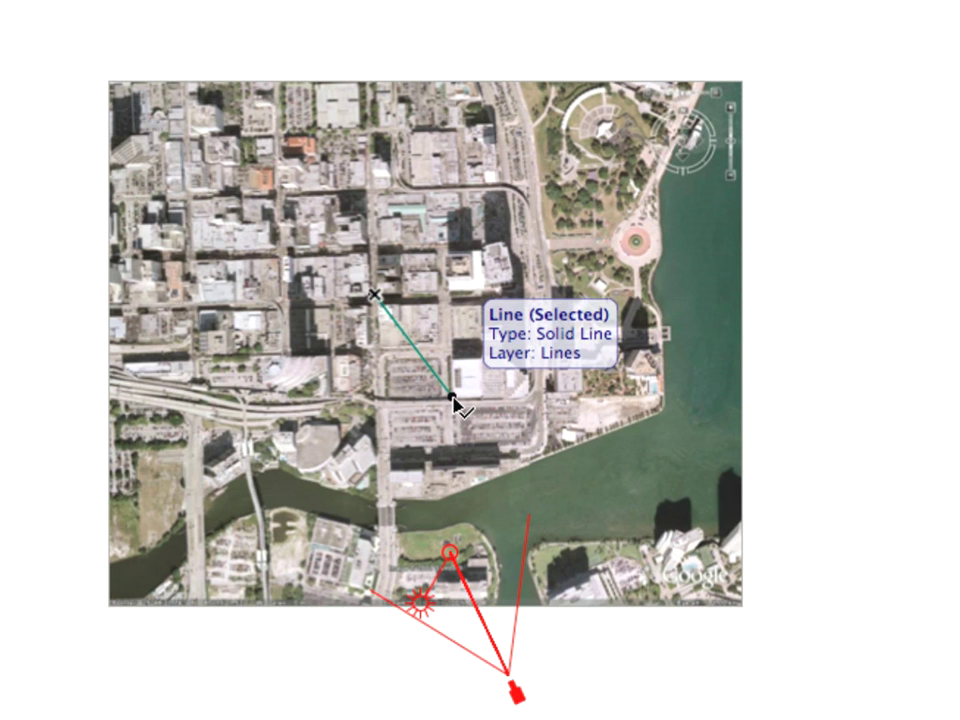
pyautogui.moveTo(456, 405); pyautogui.dragTo(456, 405)
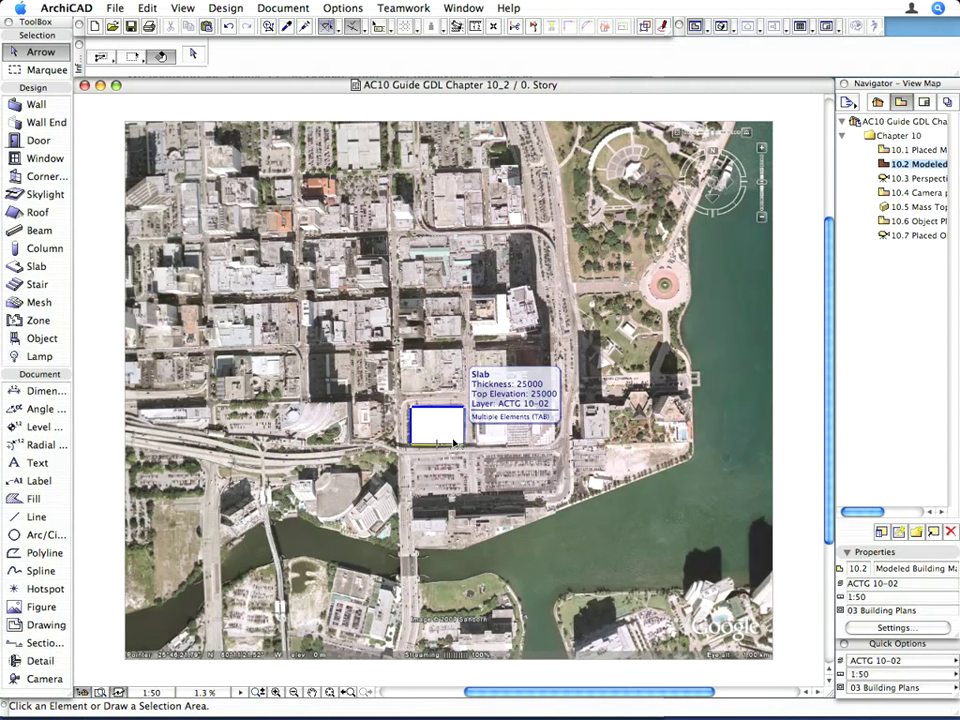
# - In Google Earth, turn on the 3D Buildings layer and tilt downtown Miami toward the horizon
pyautogui.press('super+Tab')
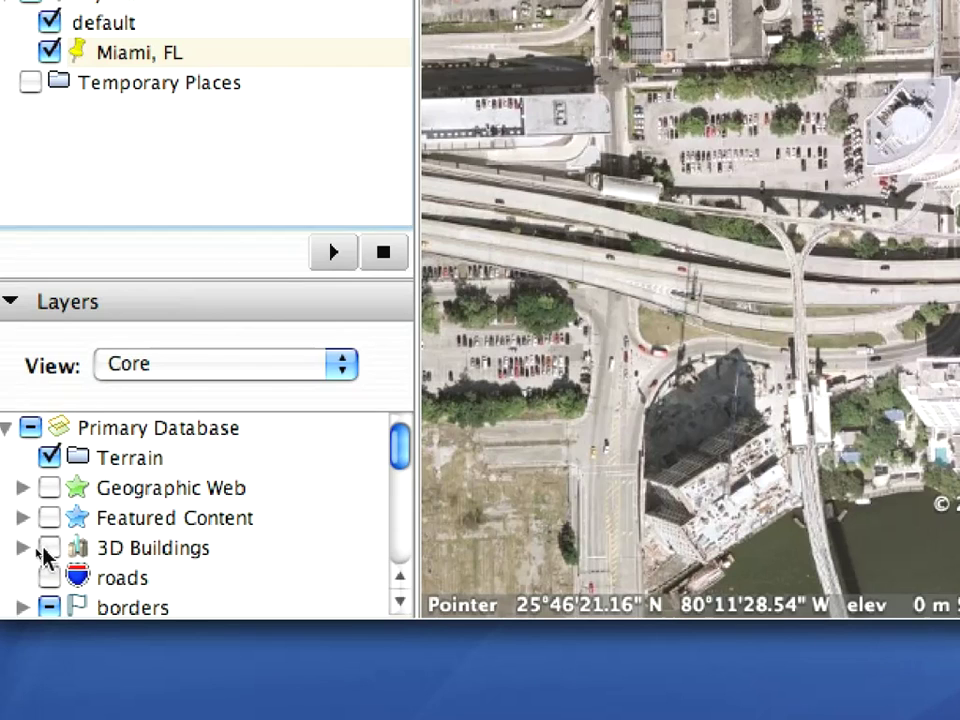
pyautogui.click(39, 548)
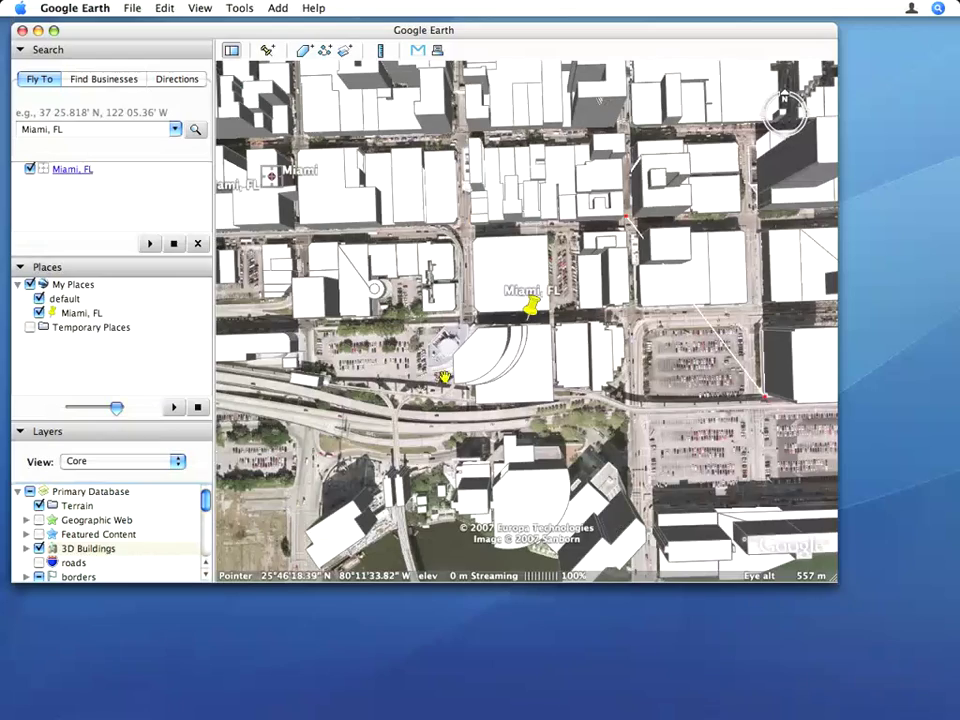
pyautogui.click(795, 78)
pyautogui.moveTo(795, 78); pyautogui.dragTo(773, 87)
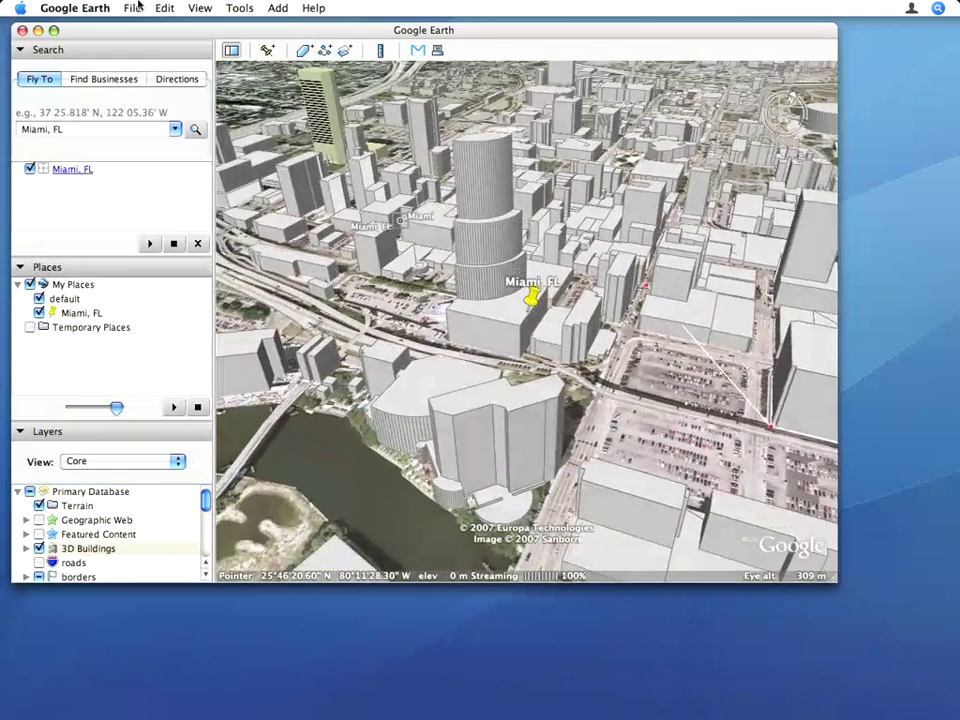
pyautogui.click(135, 8)
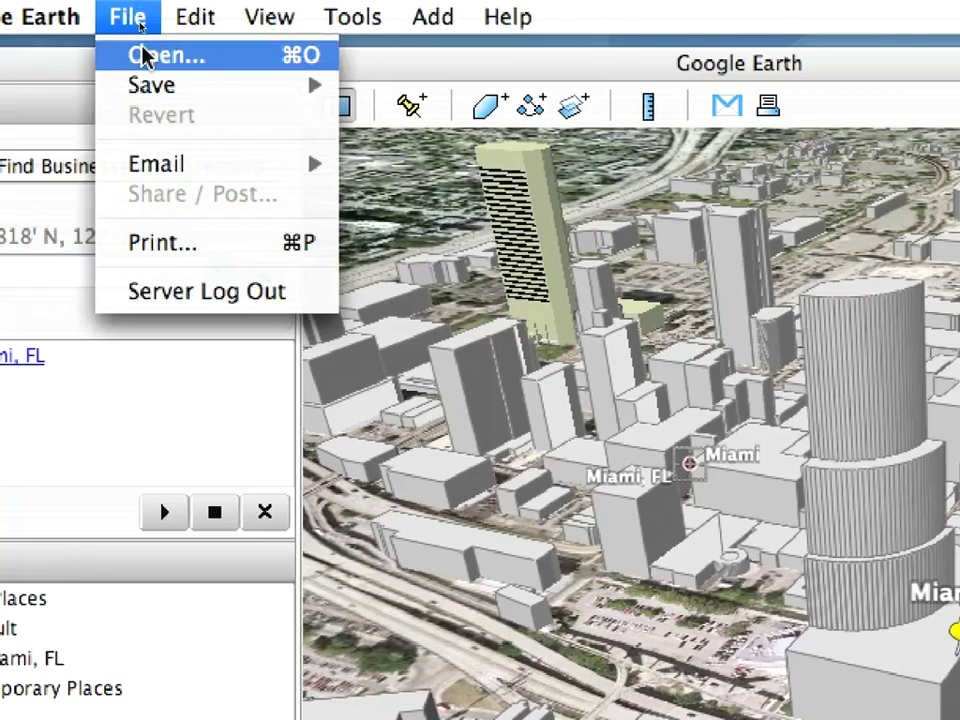
# - Save the tilted 3D view as Miami_background.JPG in Chapter-10 and return to ArchiCAD
pyautogui.moveTo(150, 88)
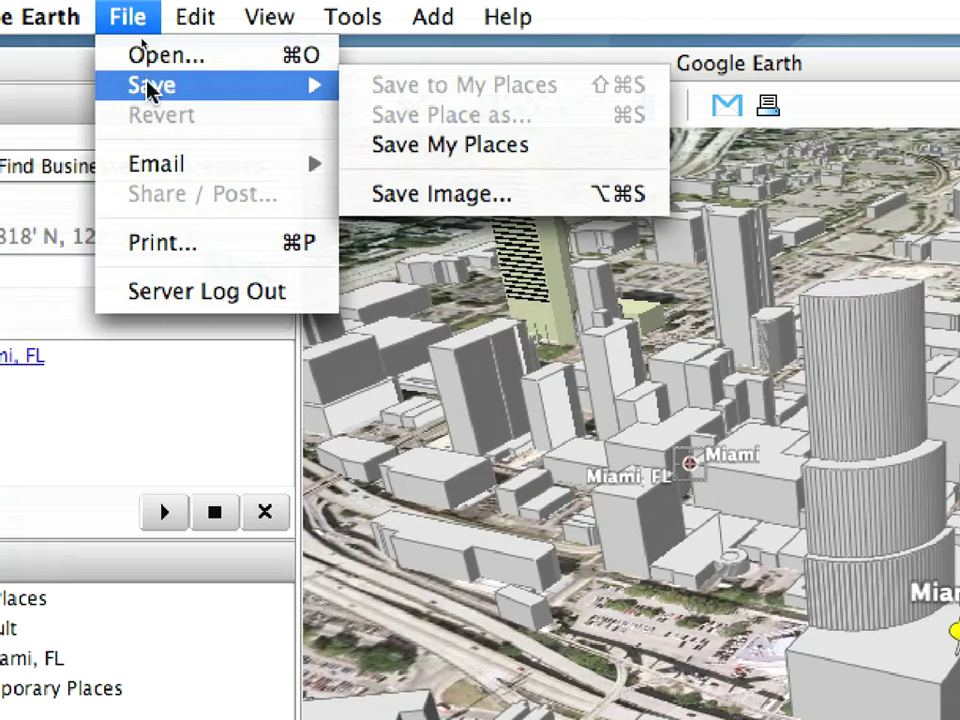
pyautogui.click(435, 214)
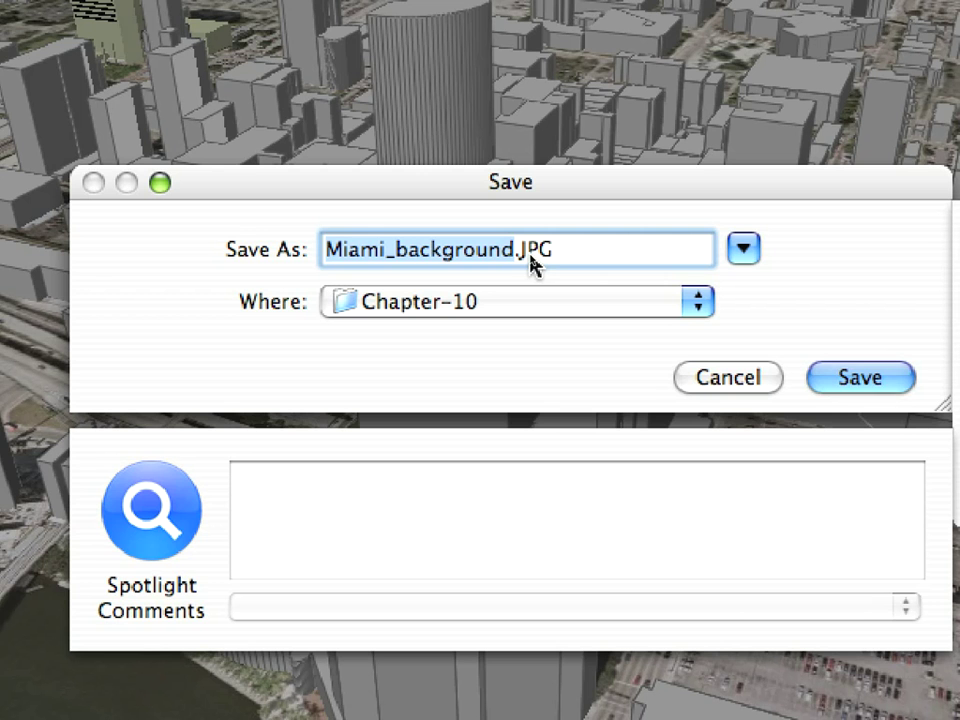
pyautogui.click(880, 385)
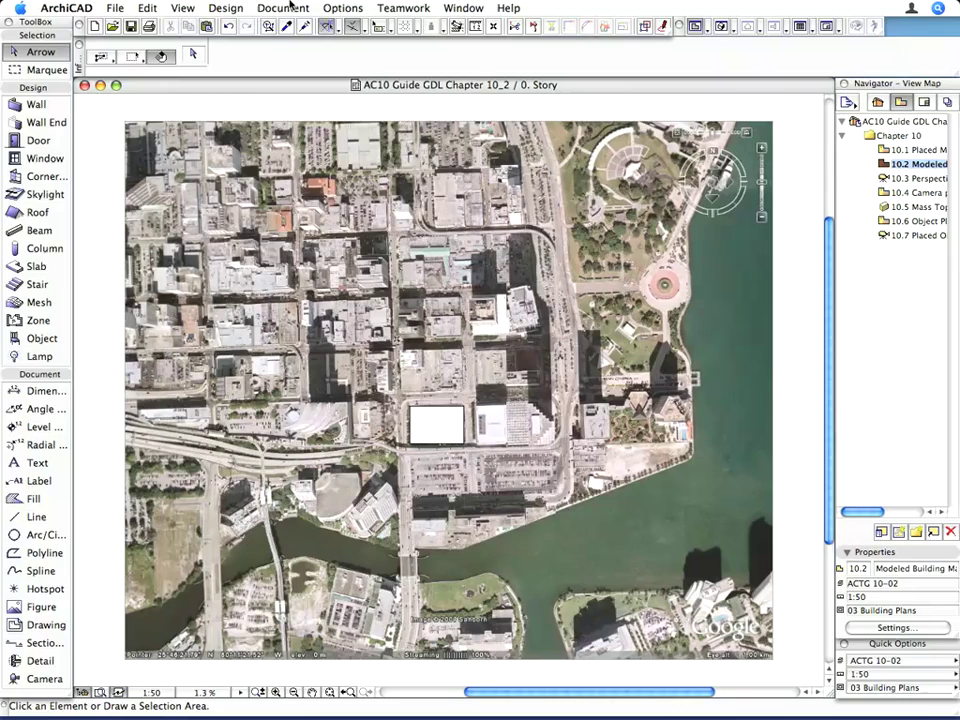
pyautogui.click(281, 9)
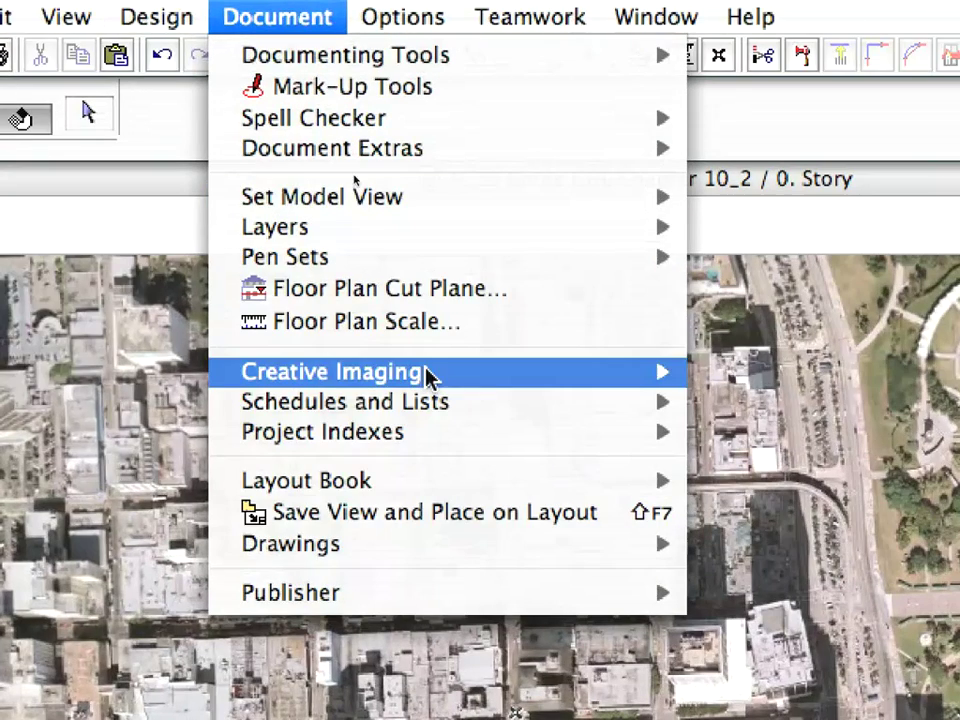
# - Load Miami_background.JPG from disk as the PhotoRendering background picture
pyautogui.moveTo(484, 388)
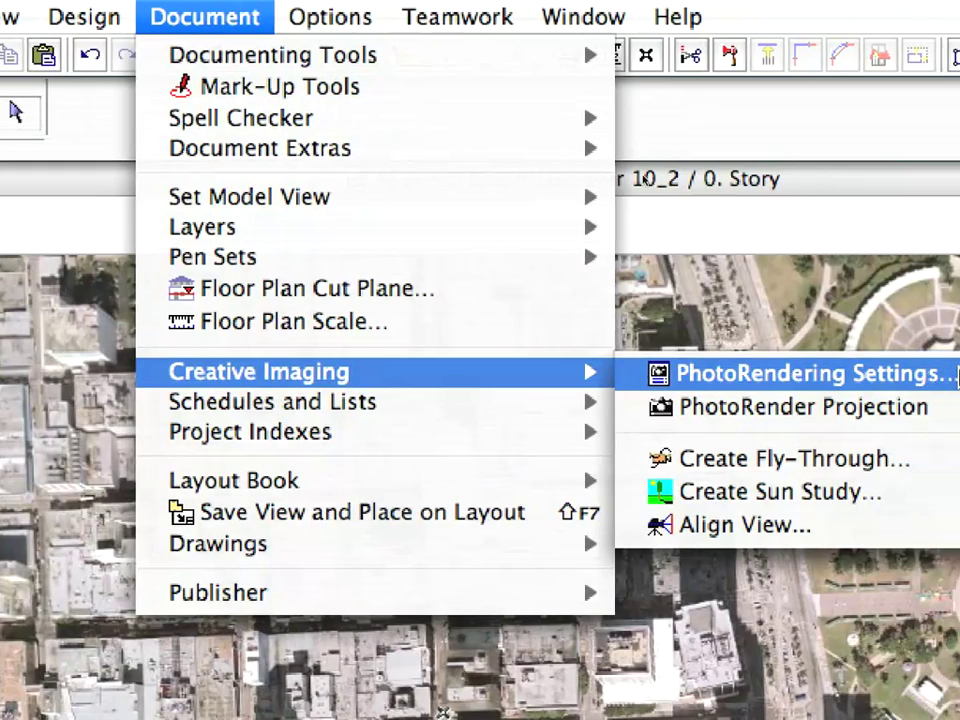
pyautogui.click(957, 377)
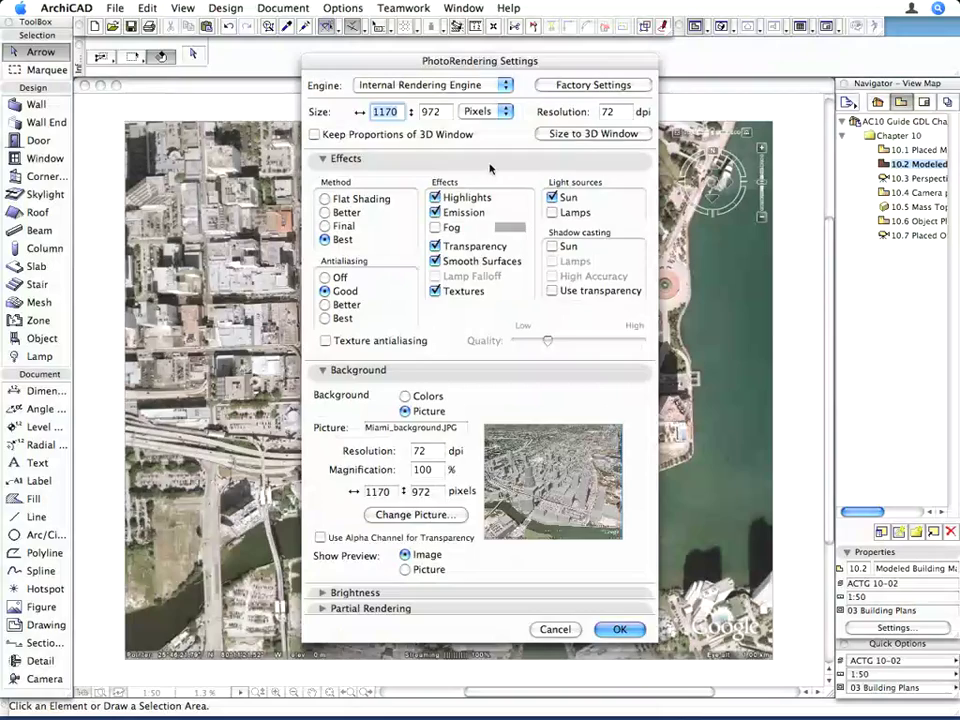
pyautogui.click(642, 345)
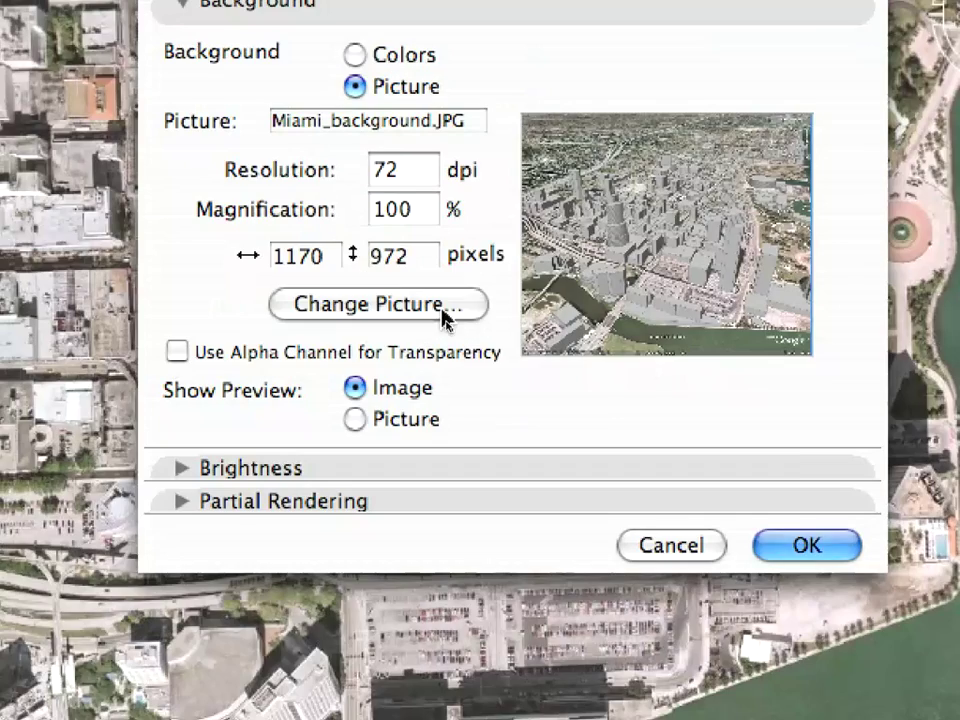
pyautogui.click(442, 312)
pyautogui.click(484, 152)
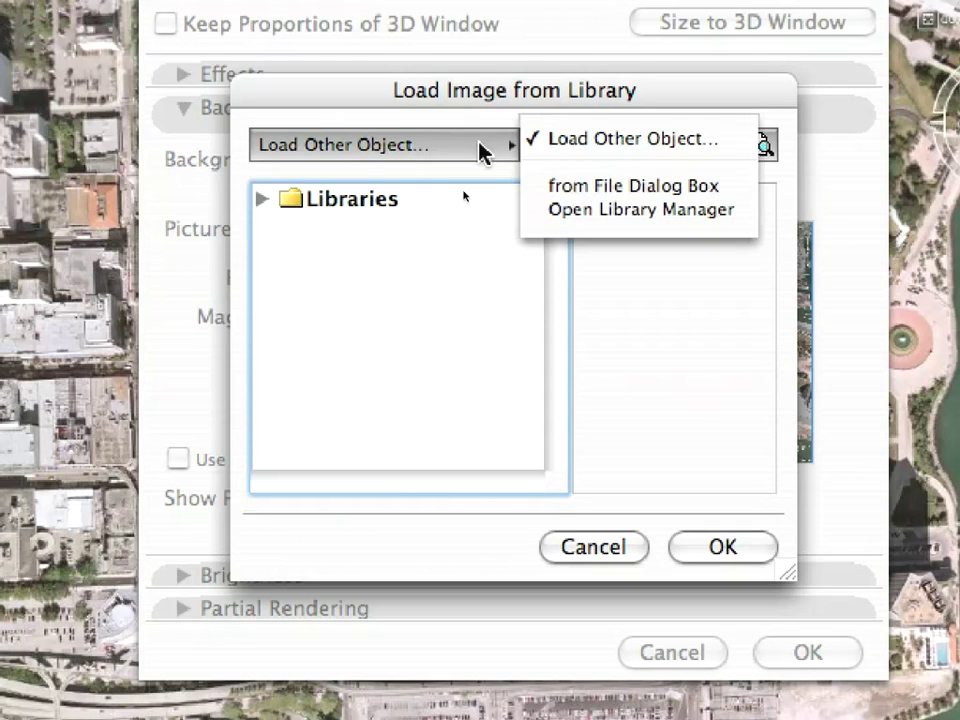
pyautogui.click(600, 186)
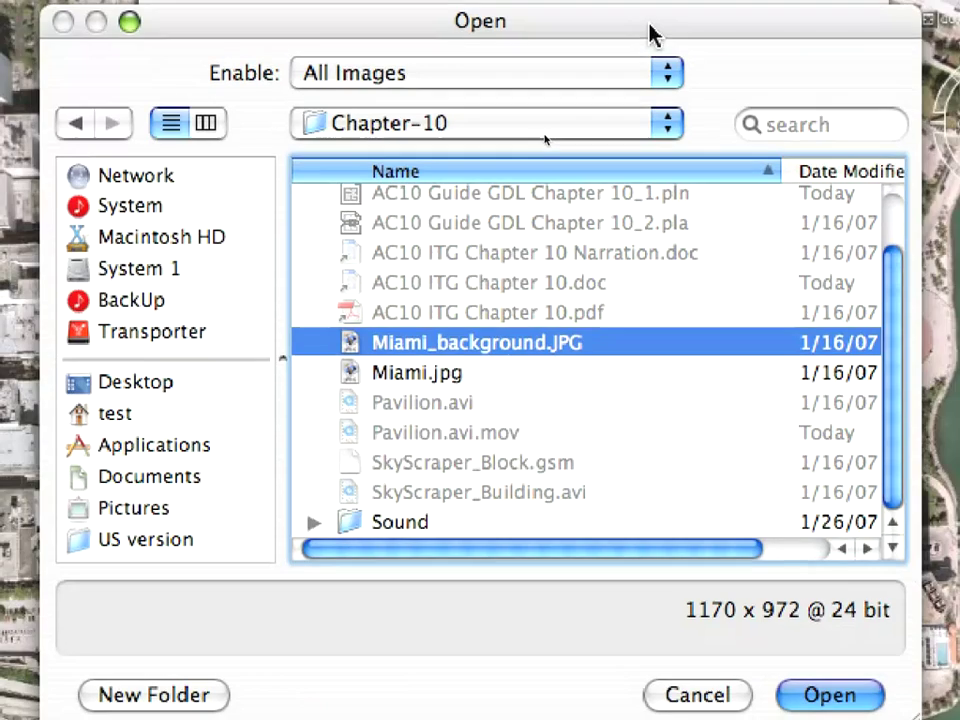
pyautogui.click(862, 697)
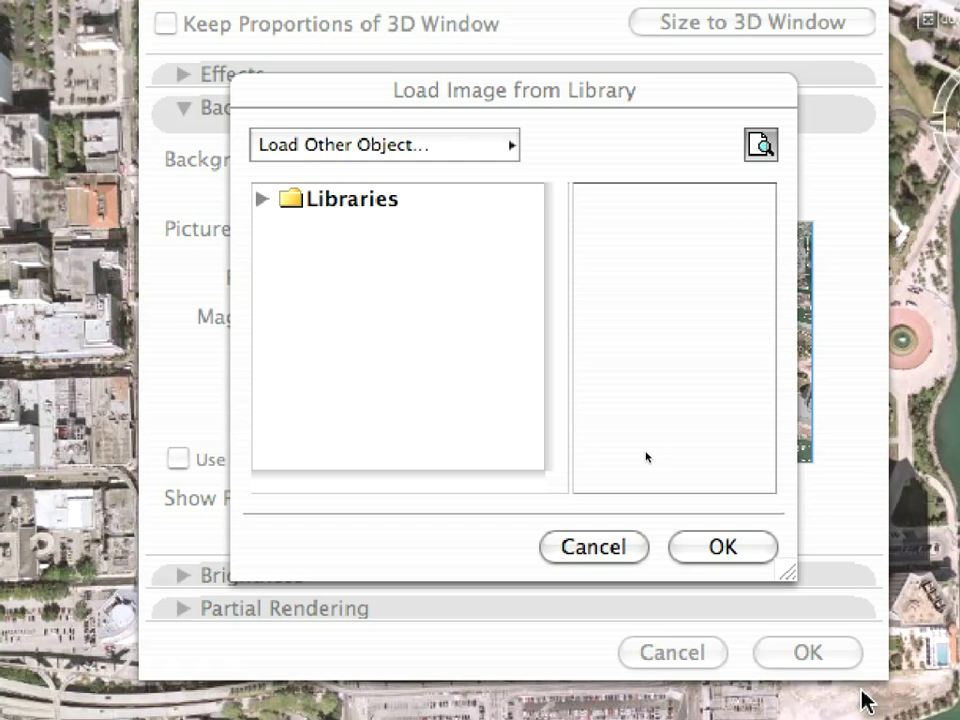
pyautogui.click(754, 555)
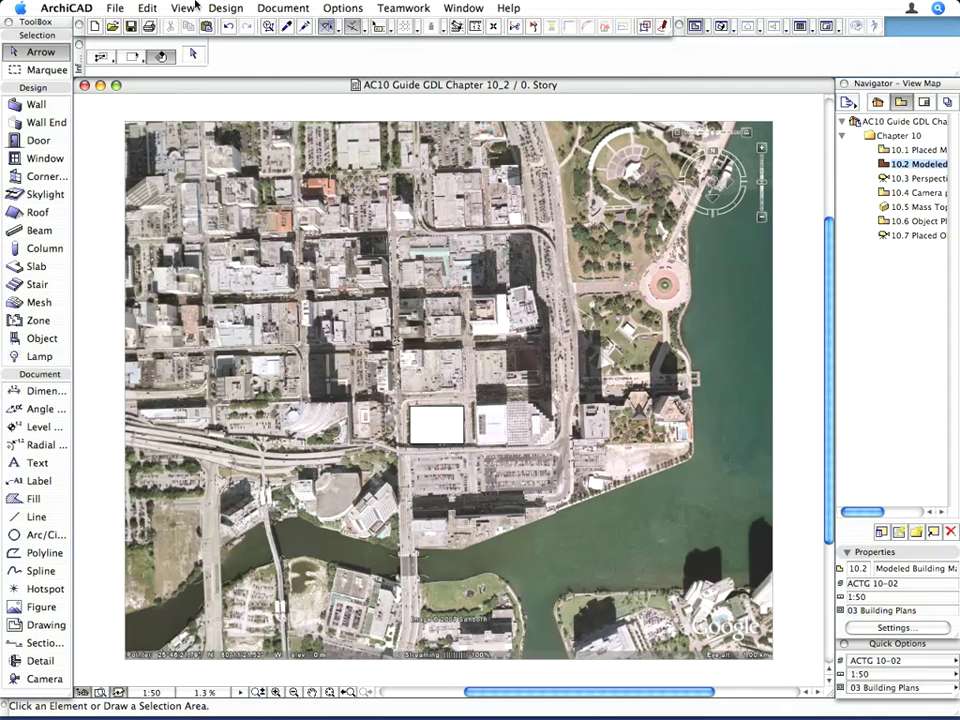
# - Keep 3D Window Settings on Internal Engine with the background As in PhotoRendering
pyautogui.click(185, 8)
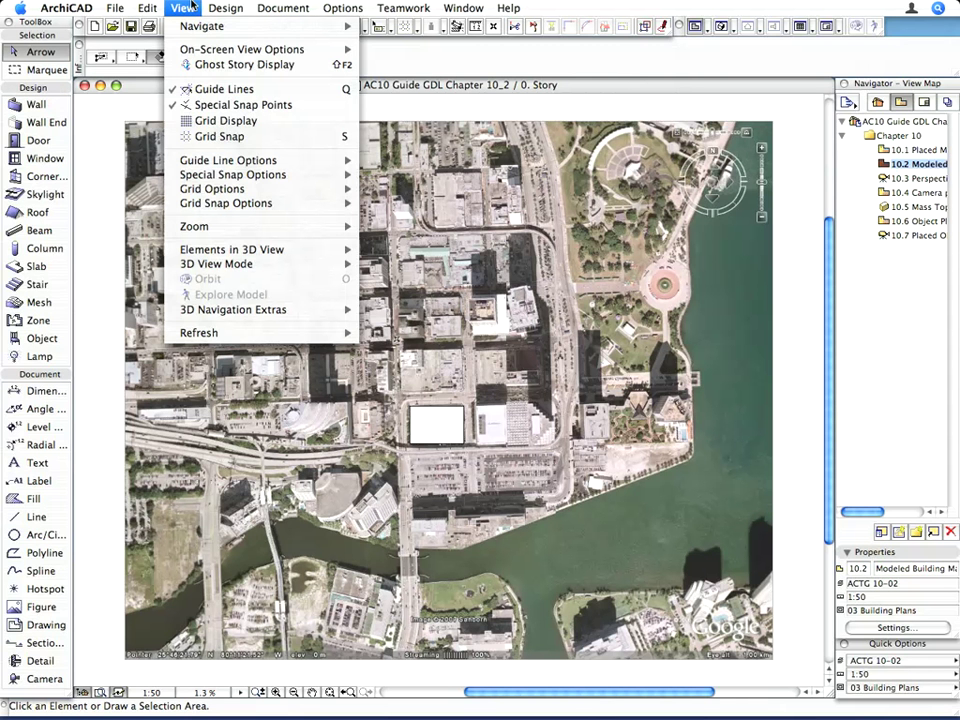
pyautogui.moveTo(250, 264)
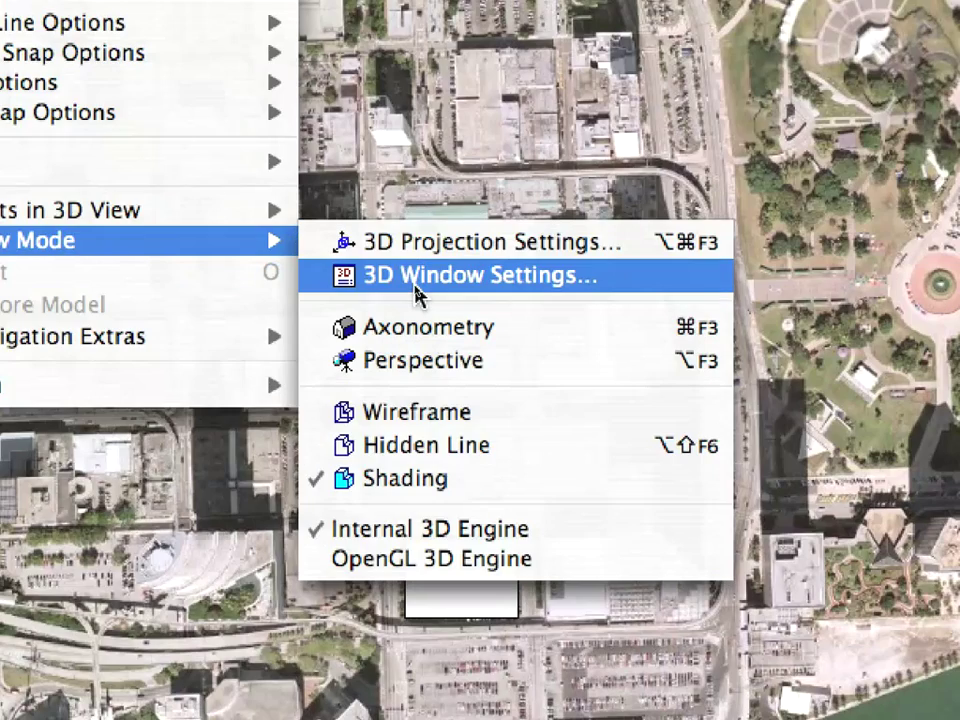
pyautogui.click(416, 293)
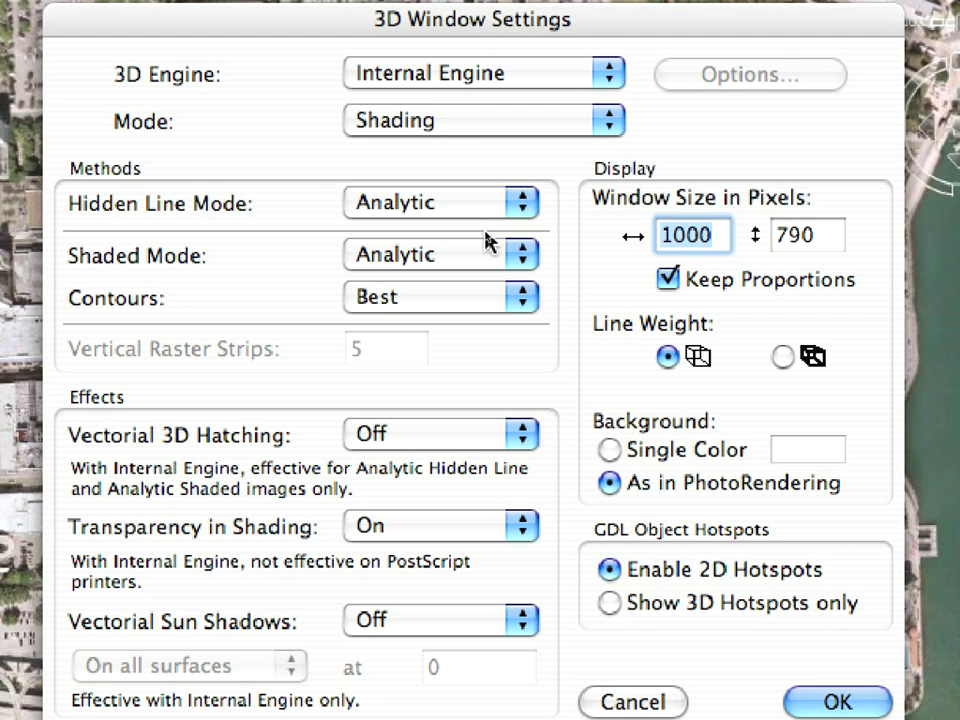
pyautogui.click(466, 74)
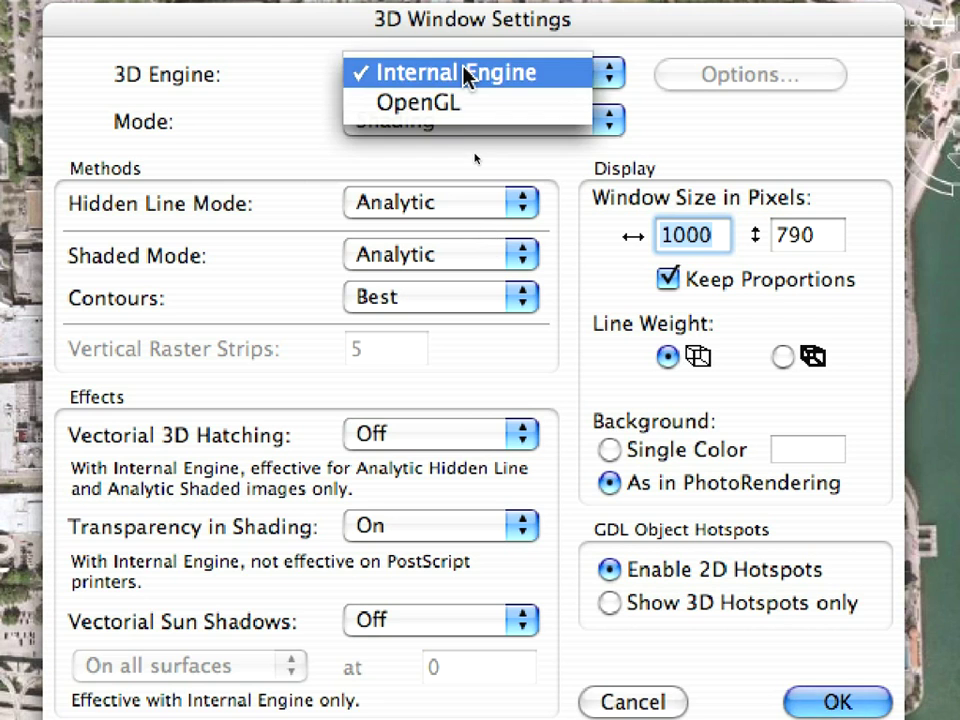
pyautogui.click(549, 80)
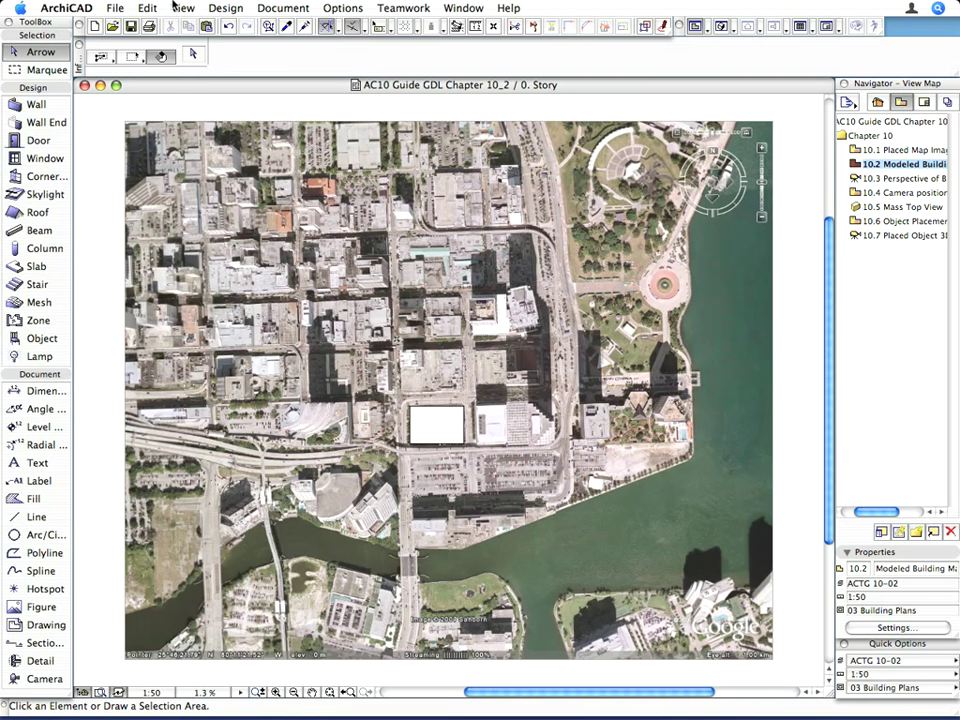
pyautogui.click(182, 8)
pyautogui.moveTo(229, 264)
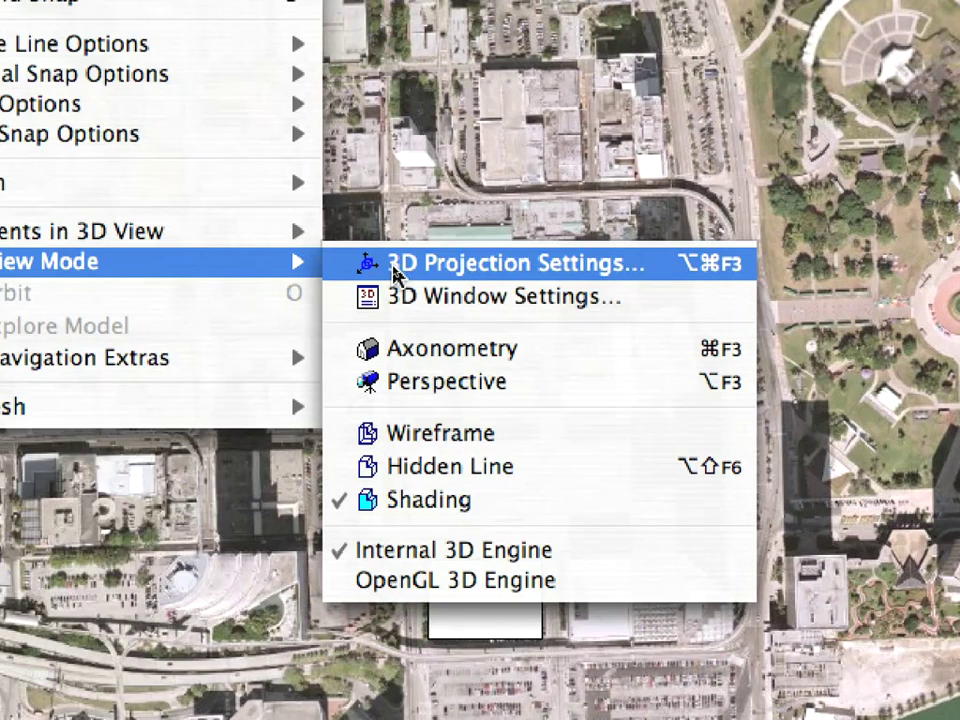
# - Check the 3D Projection Settings, then display the 10.3 Perspective of Building Mass view over the Miami picture
pyautogui.click(393, 264)
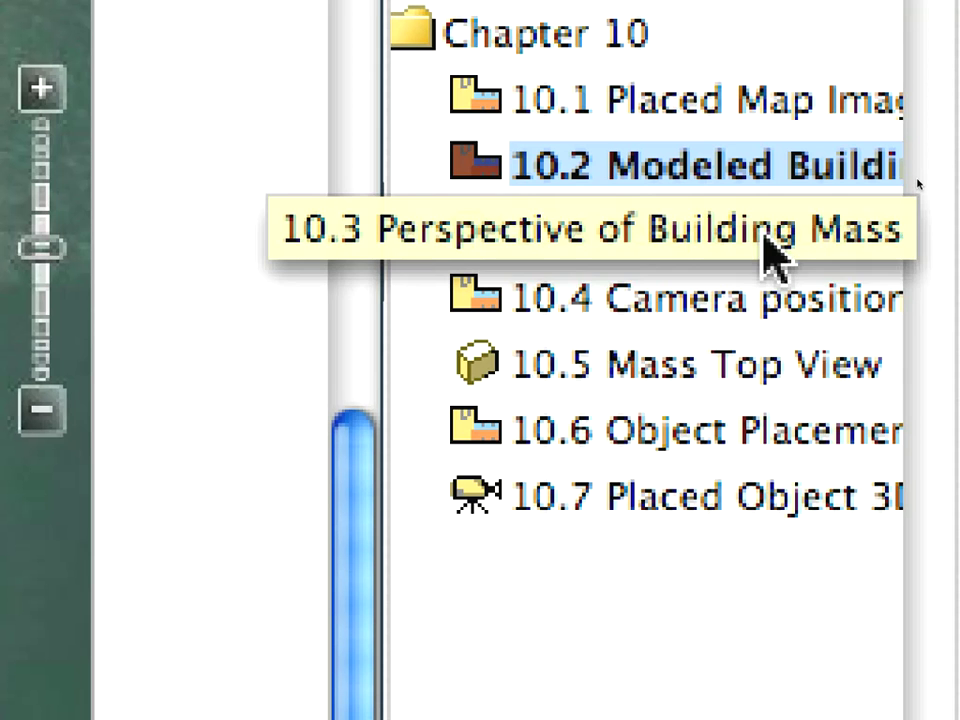
pyautogui.doubleClick(775, 258)
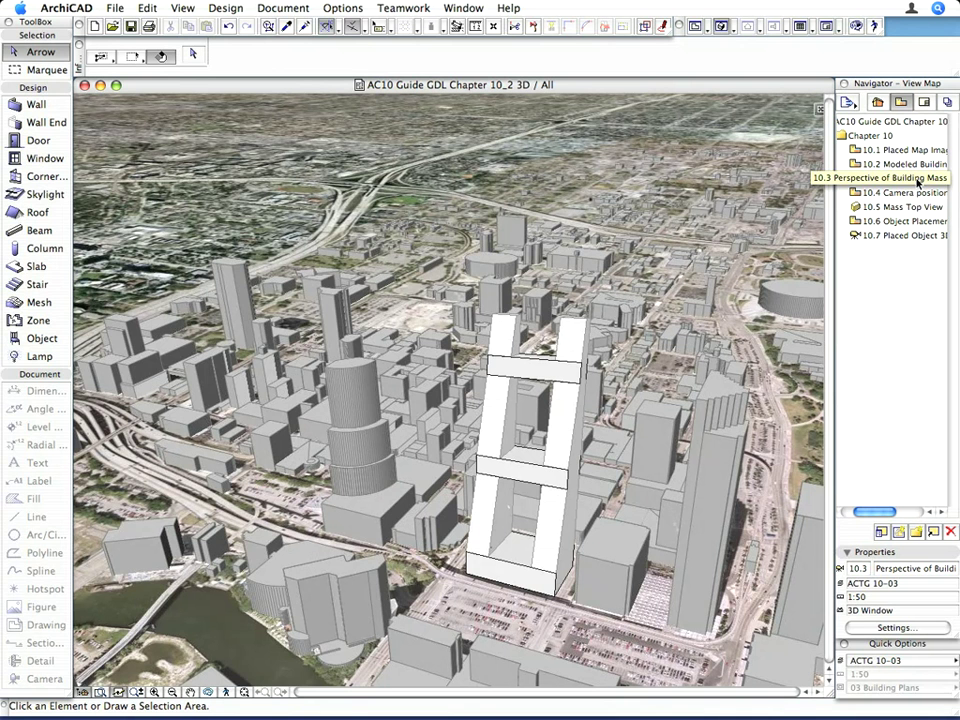
# - Put a camera at the current perspective into a new 00 Untitled Path and show it in the Project Map
pyautogui.click(182, 8)
pyautogui.moveTo(300, 310)
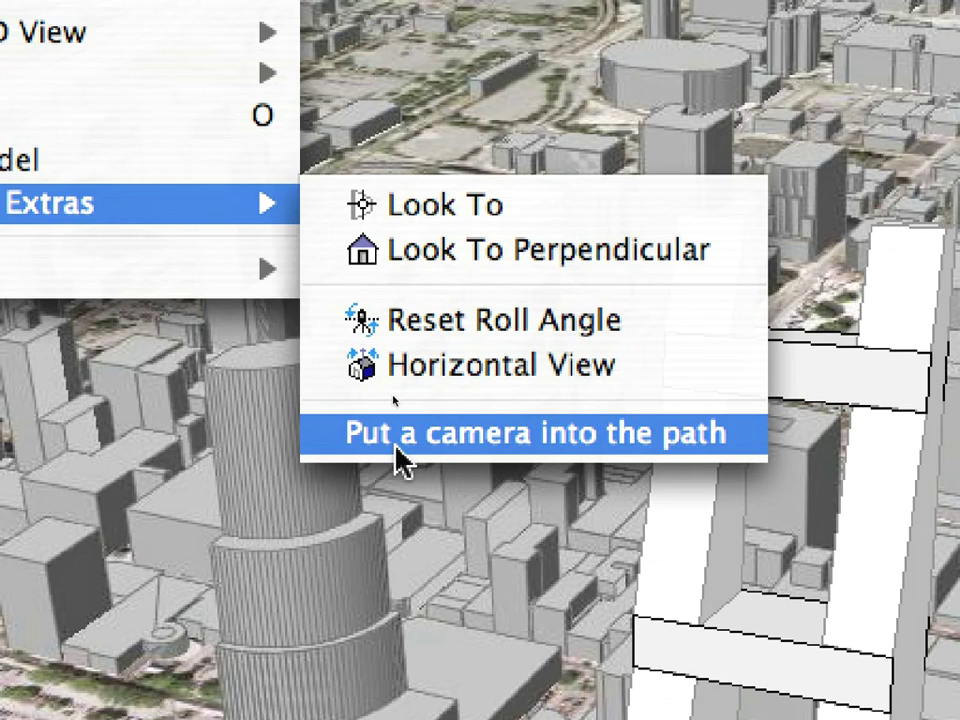
pyautogui.click(396, 447)
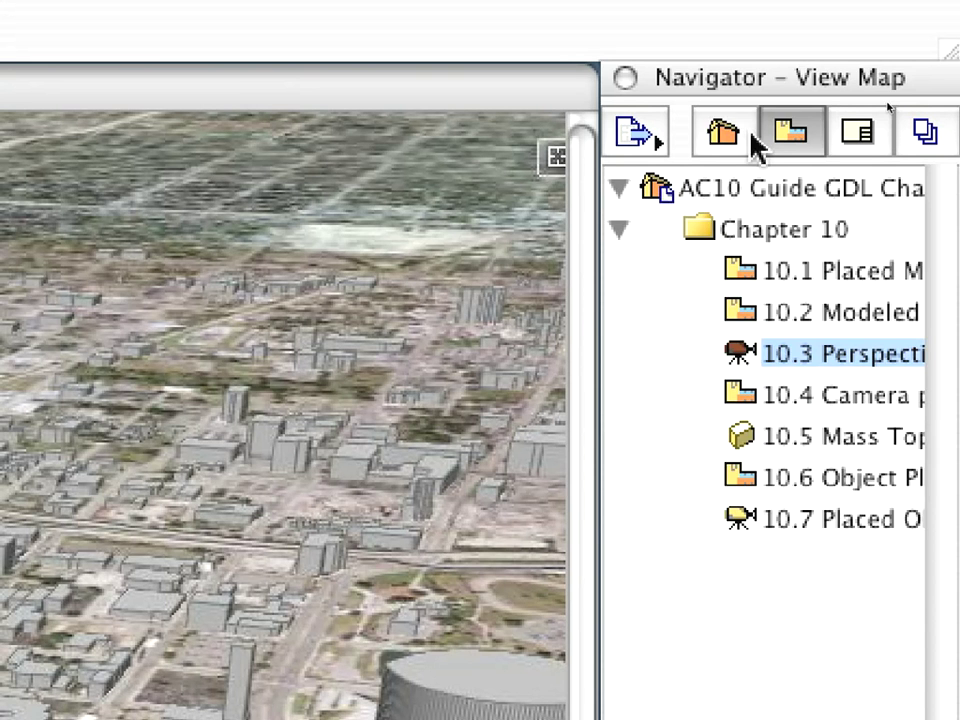
pyautogui.click(750, 133)
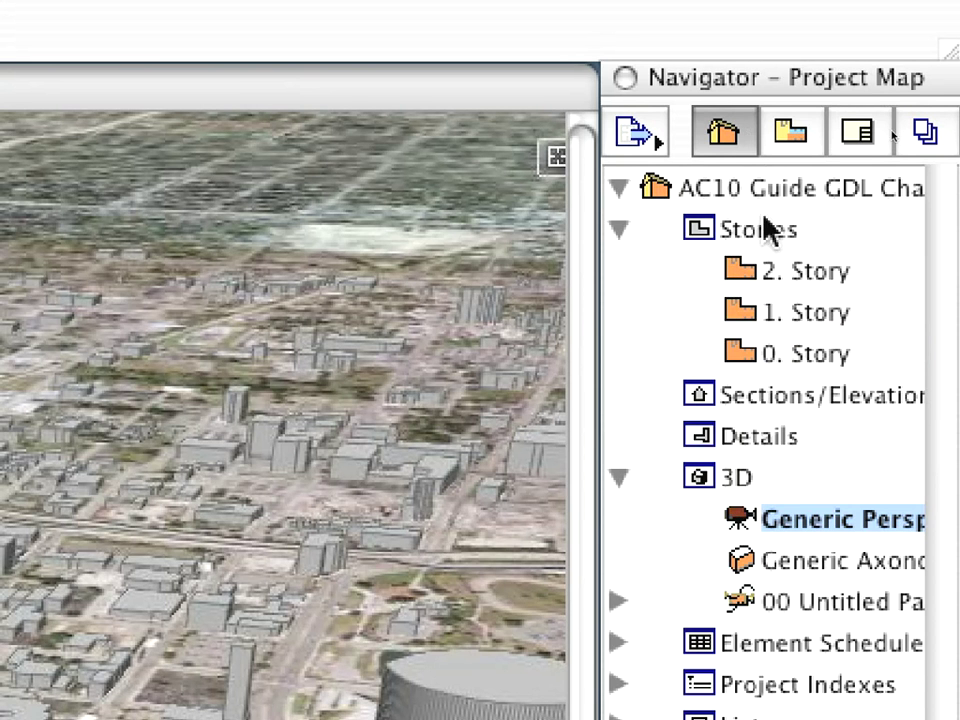
# - Set the Display Options of 00 Untitled Path to Everything in its Path Options
pyautogui.click(786, 626)
pyautogui.rightClick(786, 626)
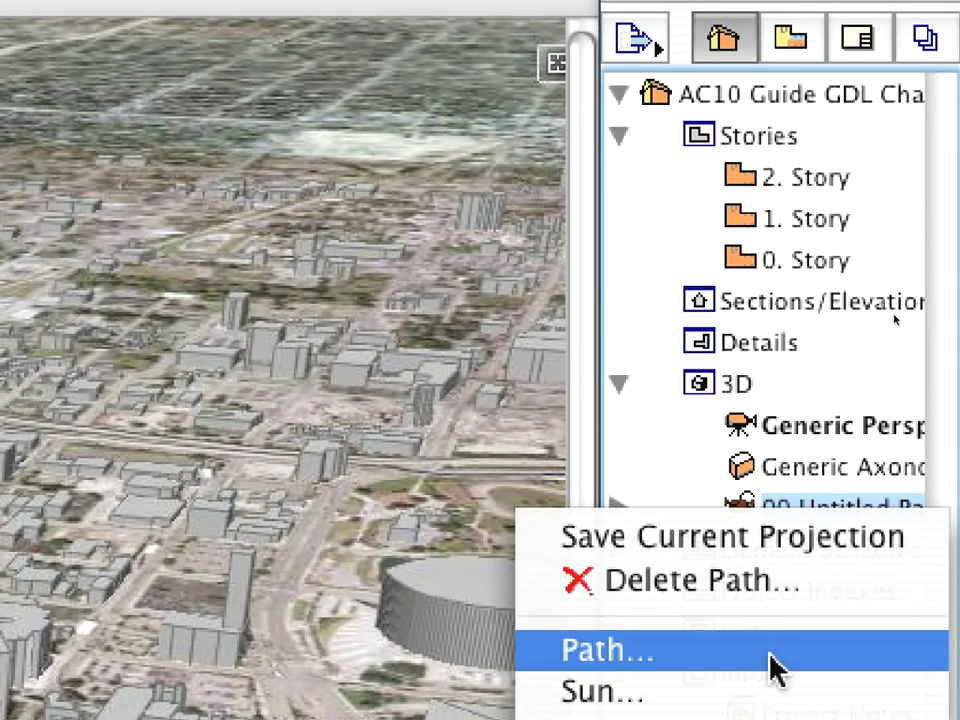
pyautogui.click(775, 668)
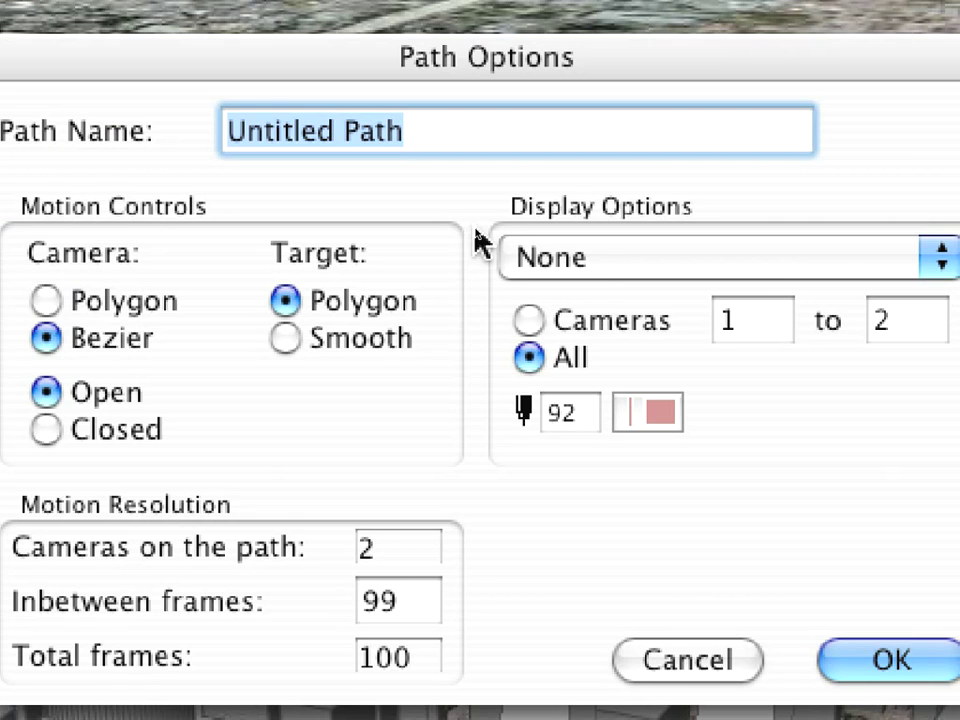
pyautogui.click(628, 259)
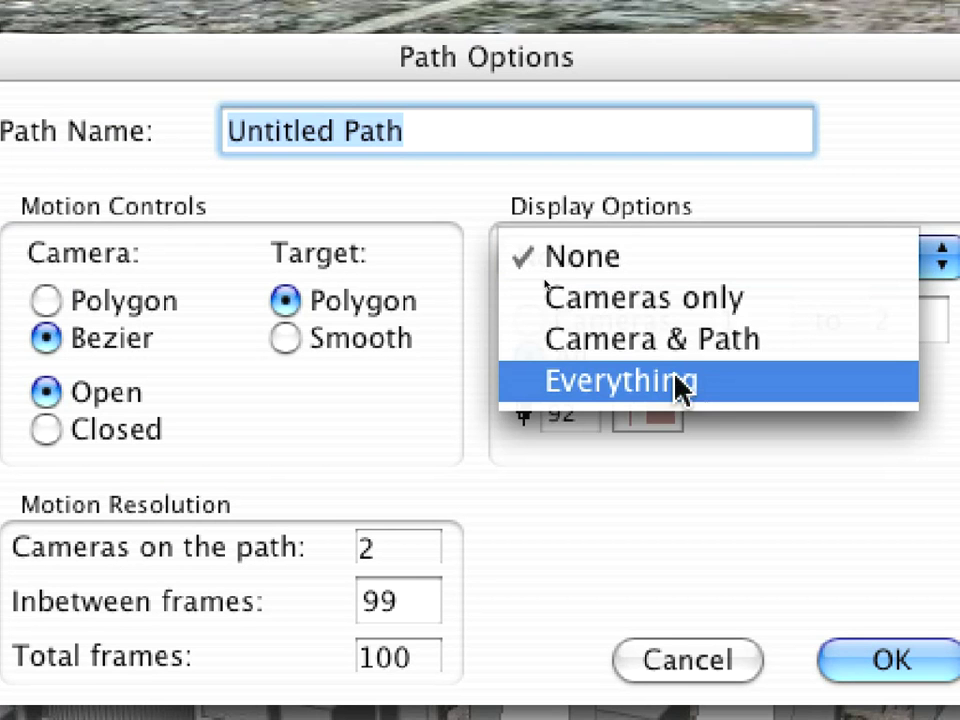
pyautogui.click(718, 390)
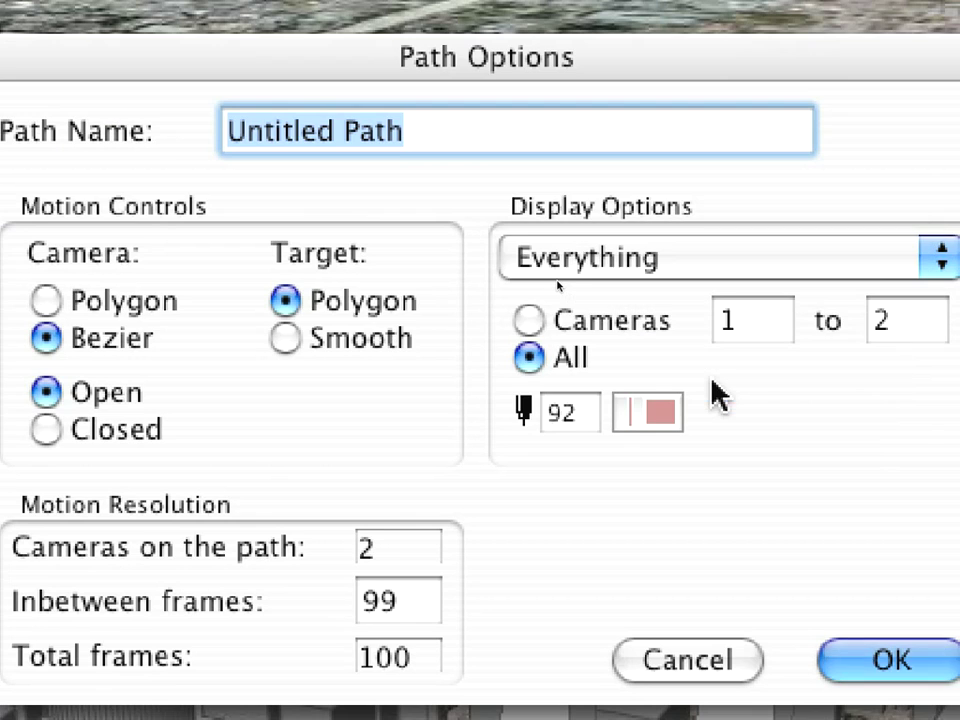
pyautogui.click(868, 657)
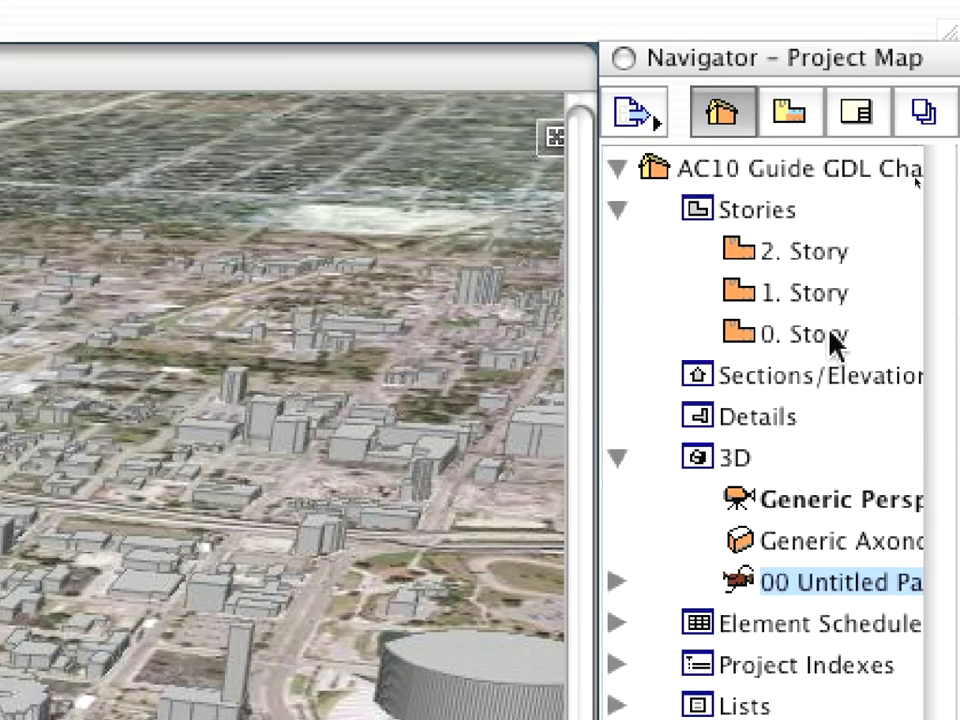
# - Open the 10.4 Camera positions view from the View Map, showing the 0. Story plan with red camera lines
pyautogui.click(806, 129)
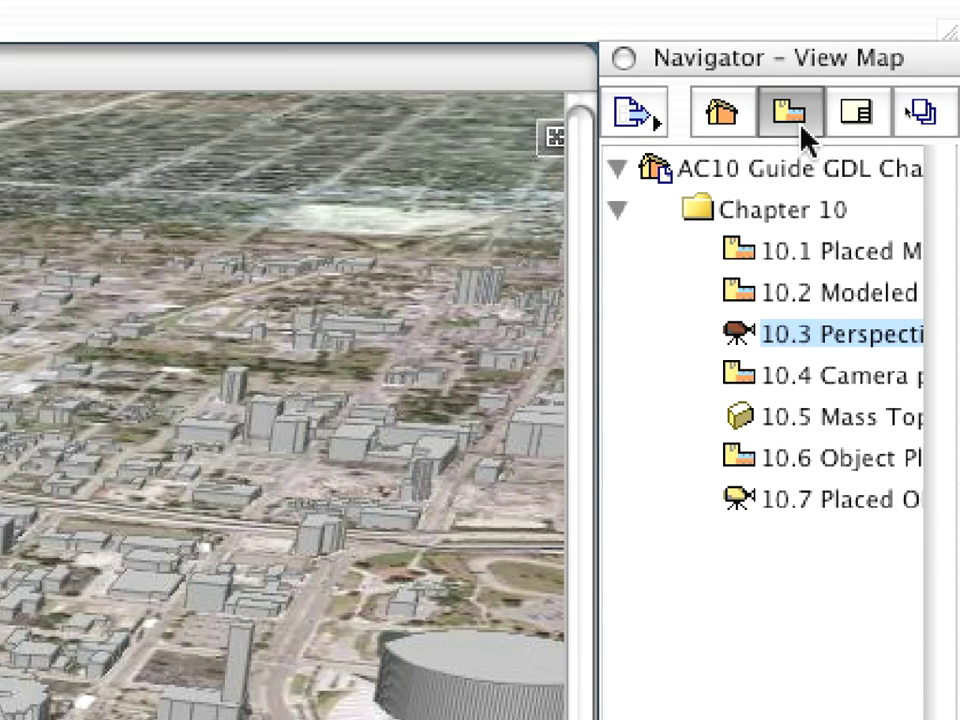
pyautogui.click(856, 383)
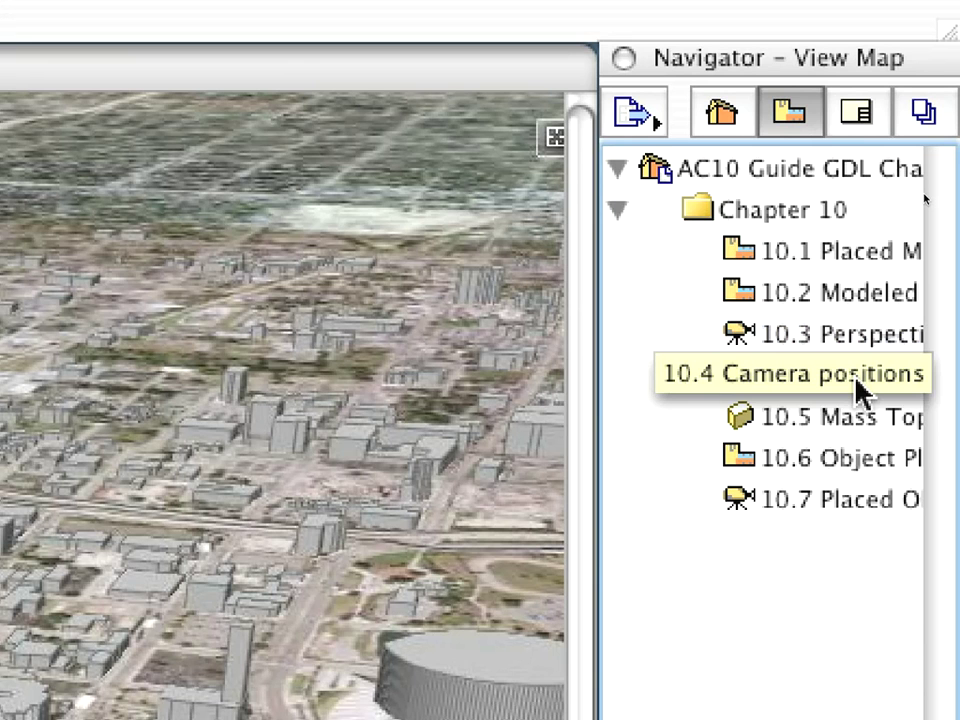
pyautogui.doubleClick(856, 388)
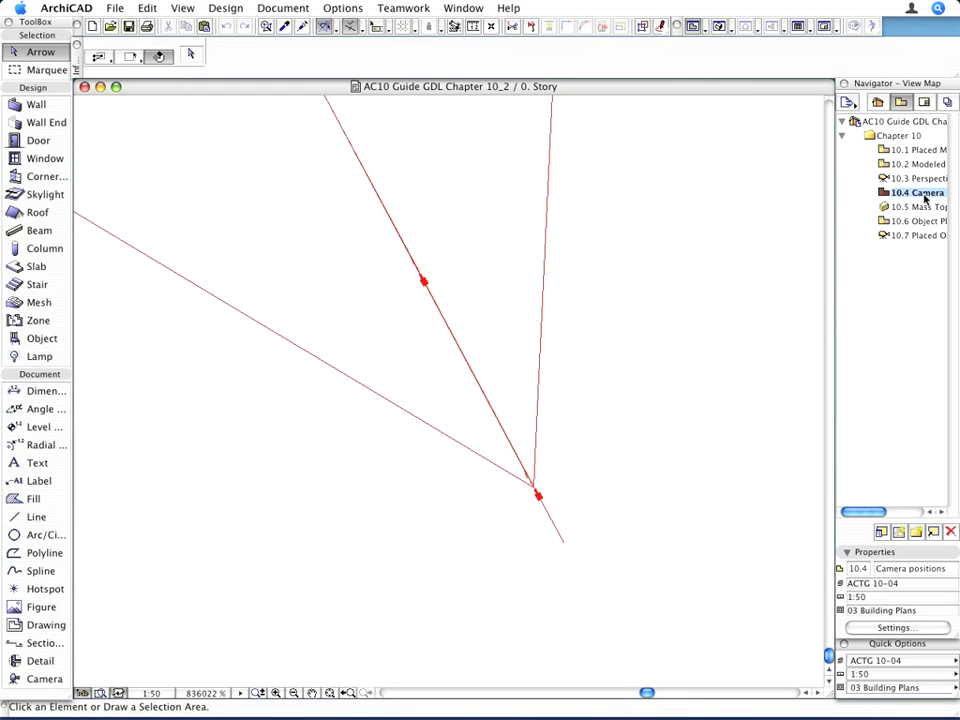